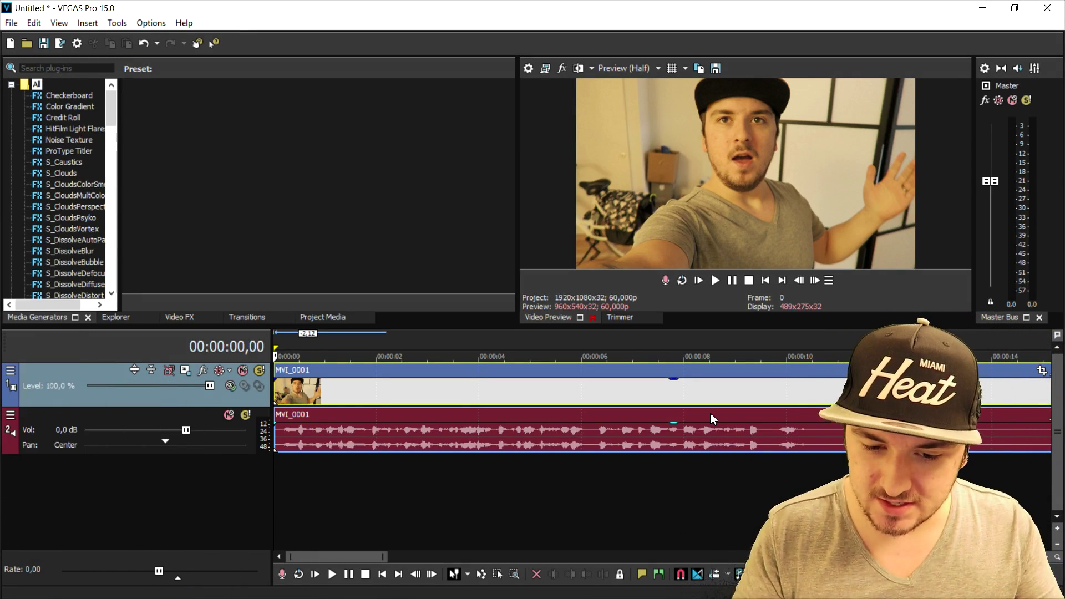
- Scrub through the opening ten seconds of the MVI_0001 clip to locate the moment for the transition
{"action": "left_click", "coordinate": [420, 359]}
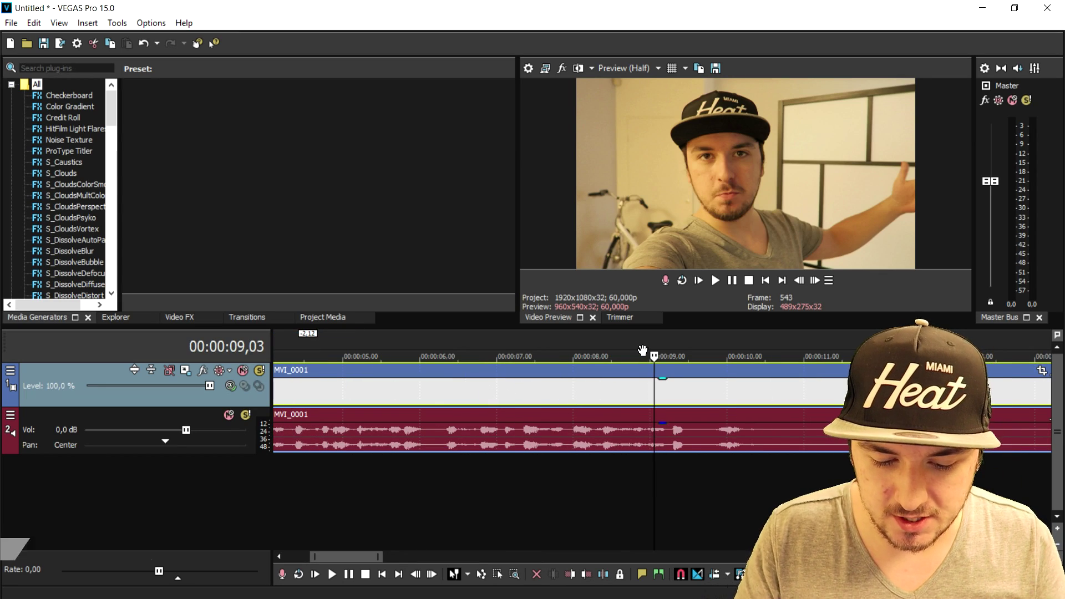
{"action": "left_click_drag", "start_coordinate": [643, 350], "coordinate": [633, 354]}
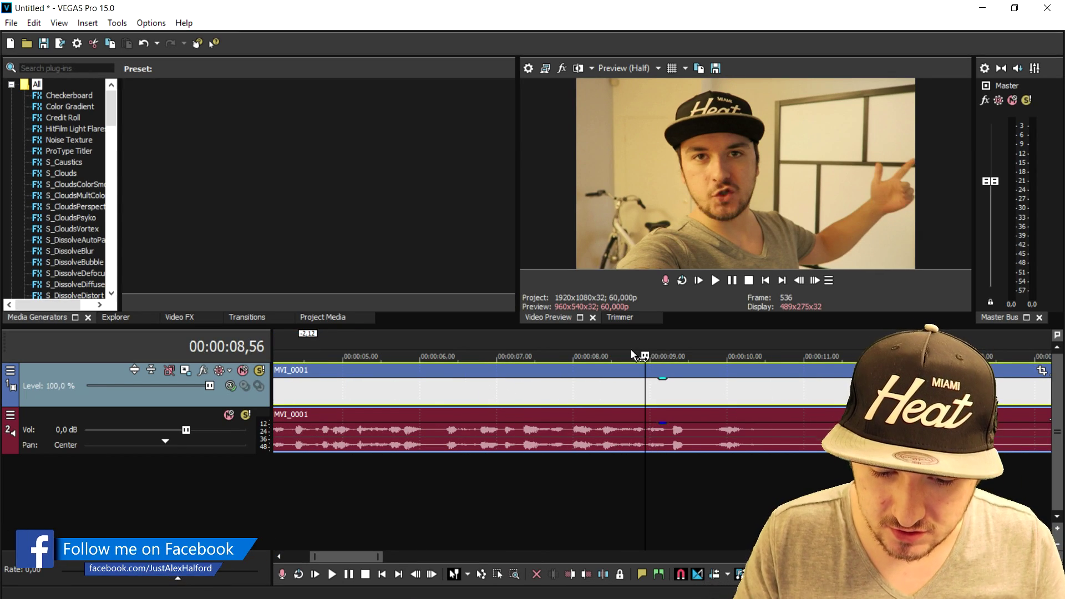
{"action": "left_click", "coordinate": [624, 334]}
{"action": "left_click", "coordinate": [617, 334]}
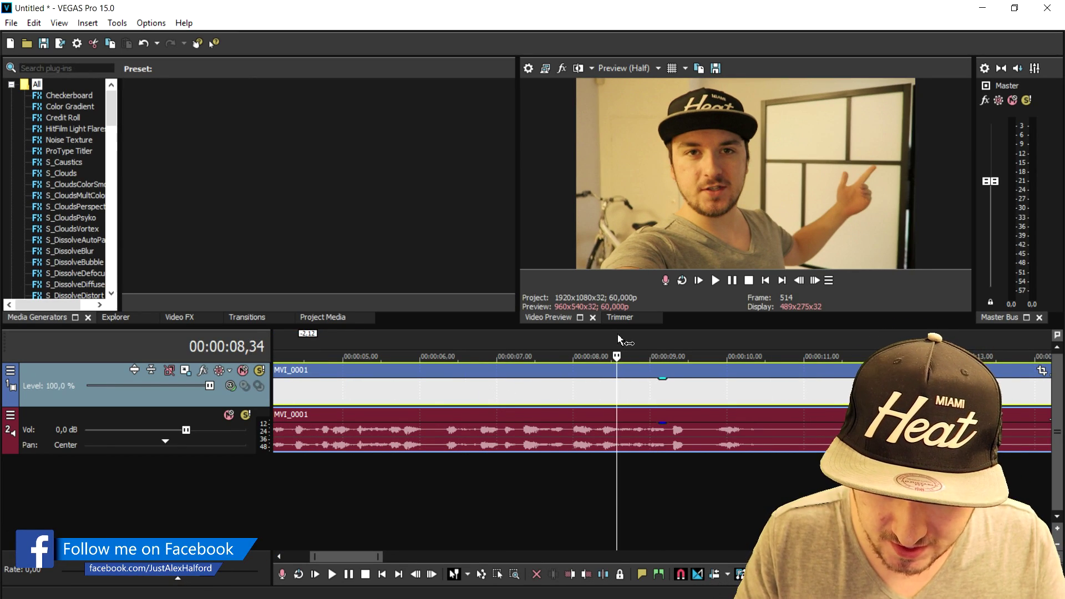
{"action": "left_click", "coordinate": [547, 334]}
{"action": "left_click", "coordinate": [766, 281]}
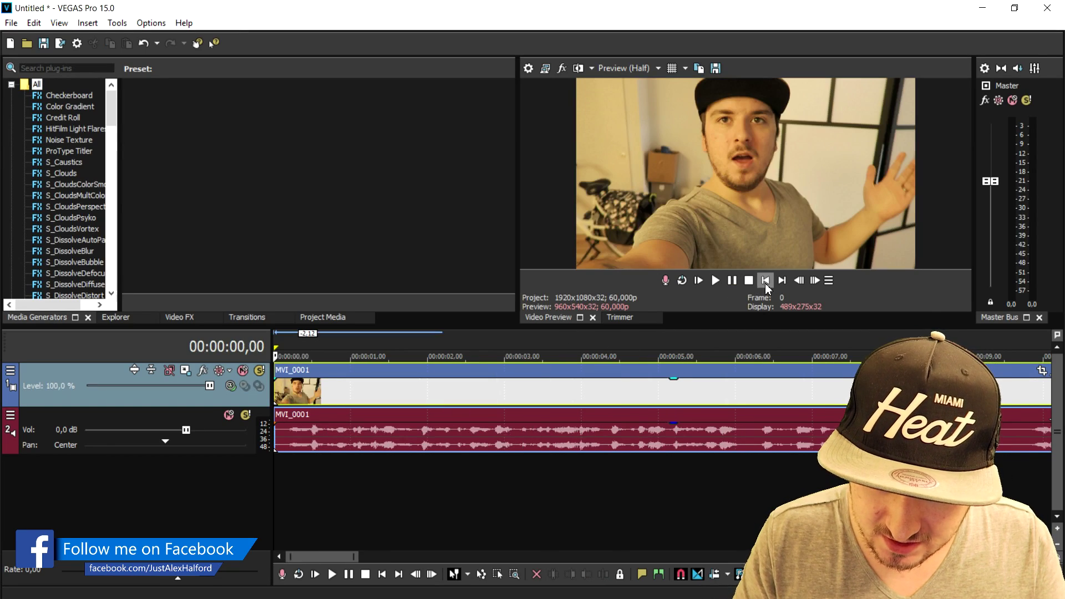
{"action": "scroll", "coordinate": [399, 344], "scroll_direction": "down", "scroll_amount": 3}
{"action": "left_click", "coordinate": [392, 349]}
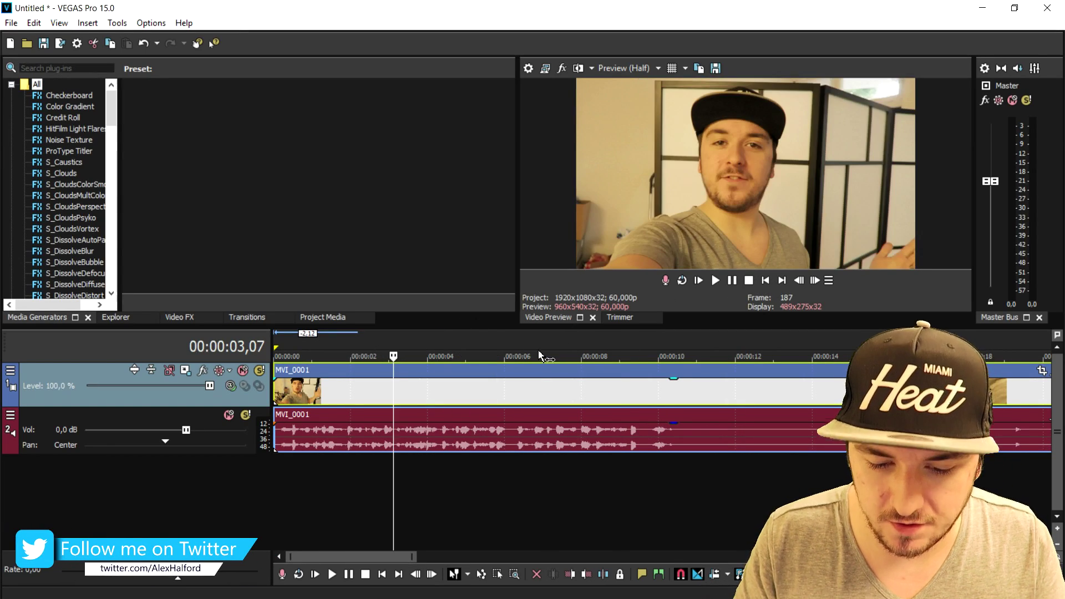
{"action": "left_click", "coordinate": [540, 349]}
{"action": "left_click", "coordinate": [596, 354]}
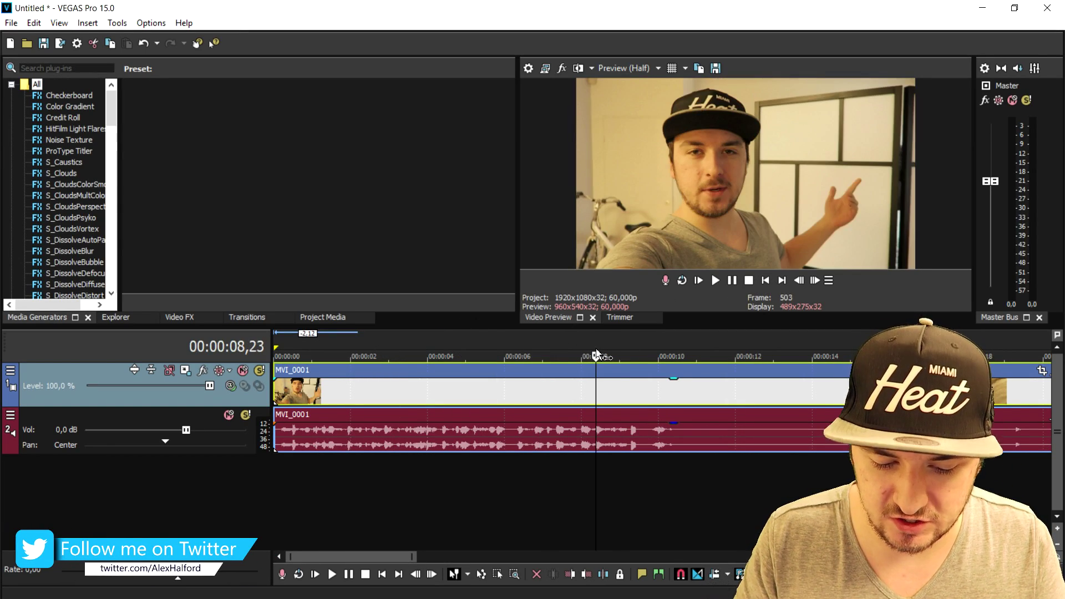
{"action": "left_click", "coordinate": [626, 334]}
{"action": "scroll", "coordinate": [697, 385], "scroll_direction": "up", "scroll_amount": 4}
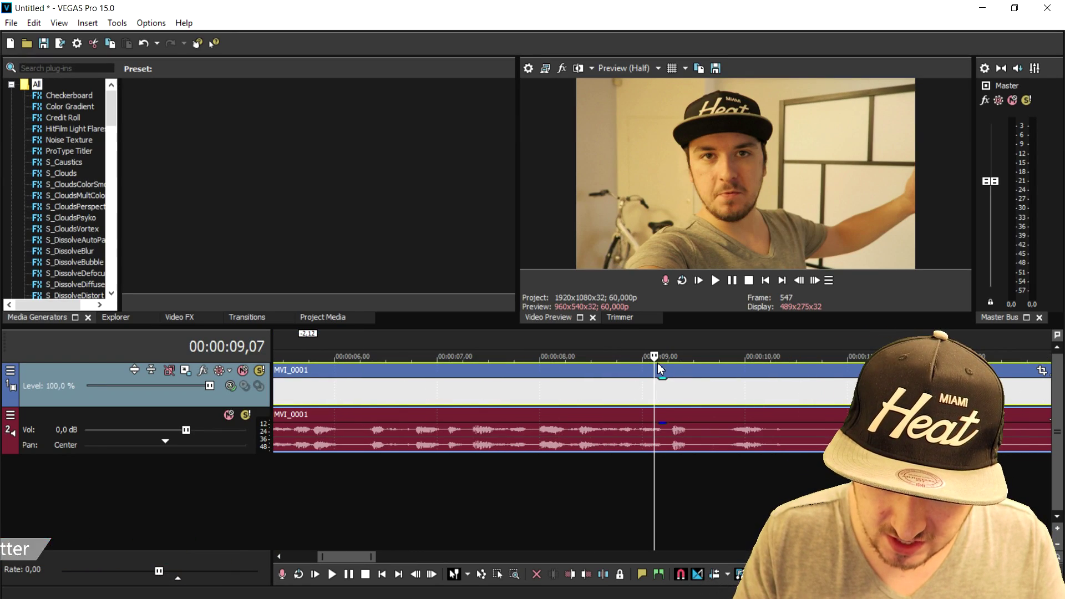
- Split the clip at 00:00:10,51 and move the part after the cut 1,52 later, leaving a gap
{"action": "left_click", "coordinate": [584, 336]}
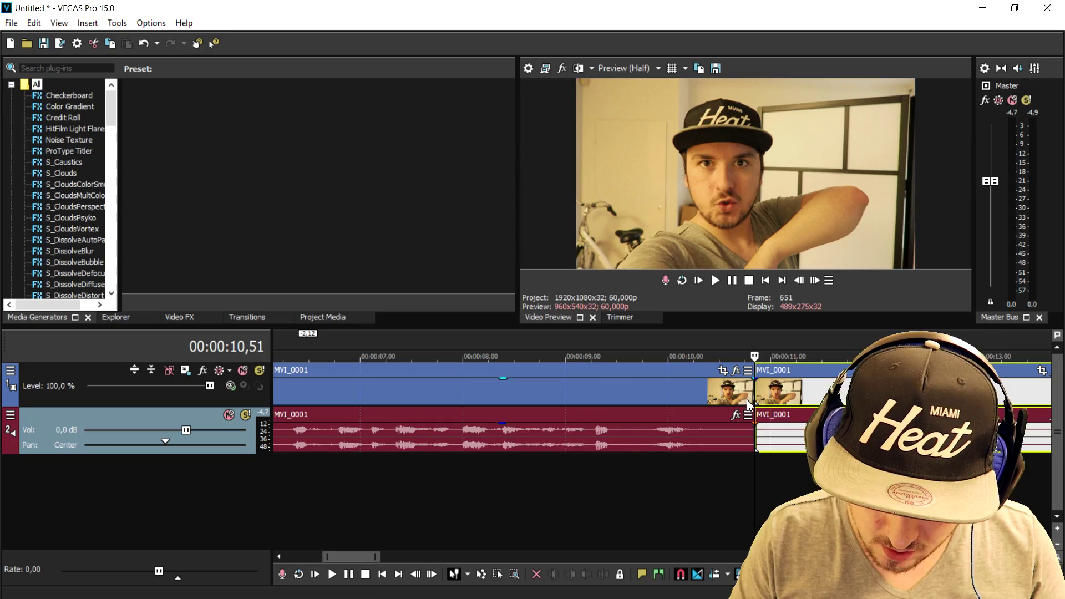
{"action": "key", "text": "s"}
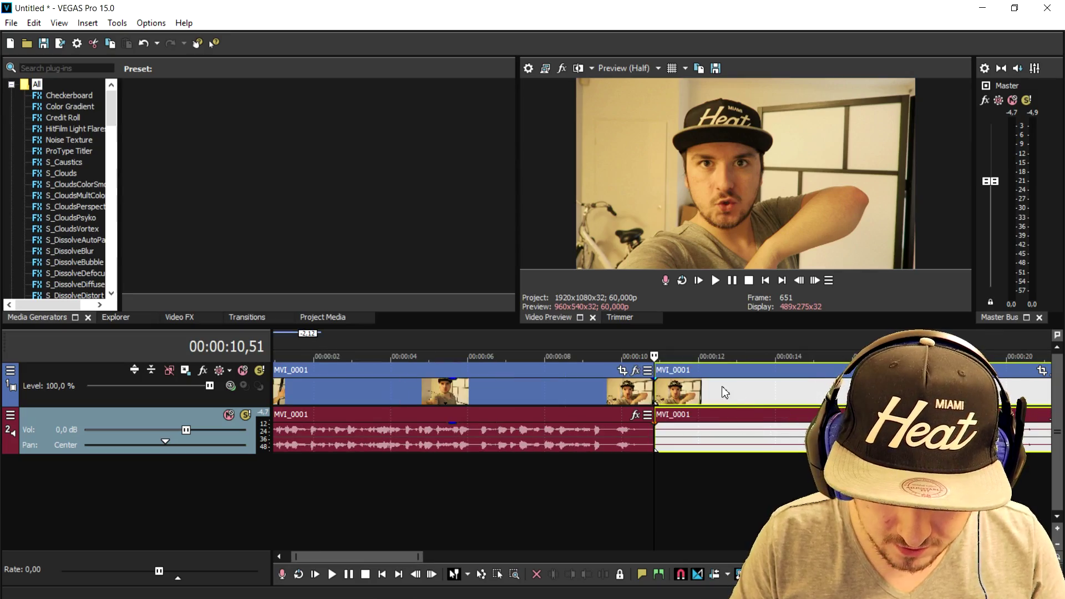
{"action": "key", "text": "Delete"}
- Split the first clip again at 00:00:10,14 to isolate its short final section
{"action": "scroll", "coordinate": [525, 433], "scroll_direction": "up", "scroll_amount": 5}
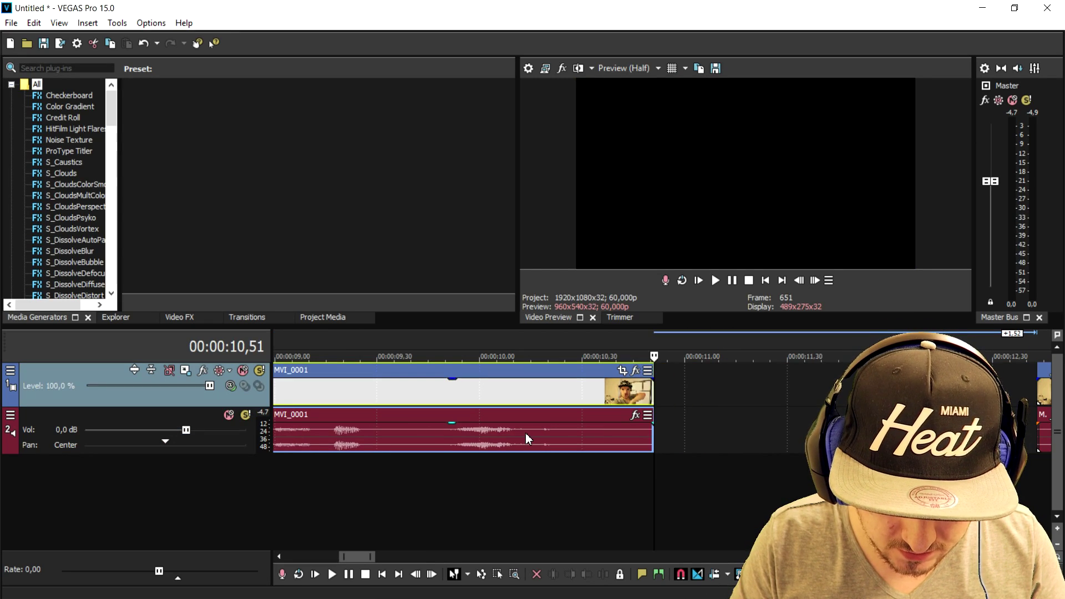
{"action": "left_click", "coordinate": [528, 432]}
{"action": "key", "text": "s"}
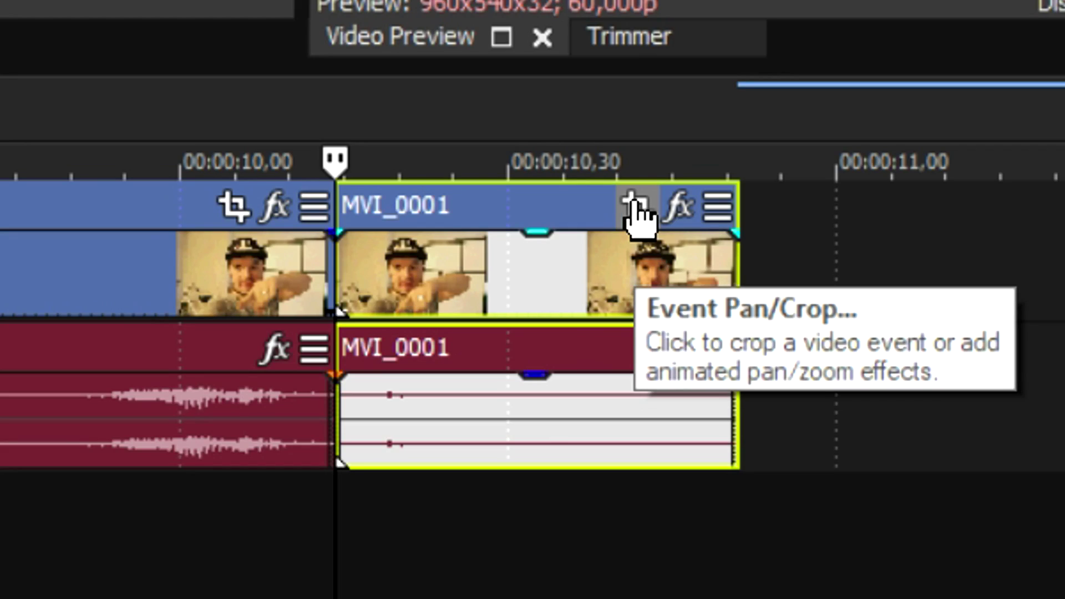
- In the final section's Event Pan/Crop, at 00:00:00,37, shrink the frame to about 112 by 63 around the eye
{"action": "left_click", "coordinate": [621, 375]}
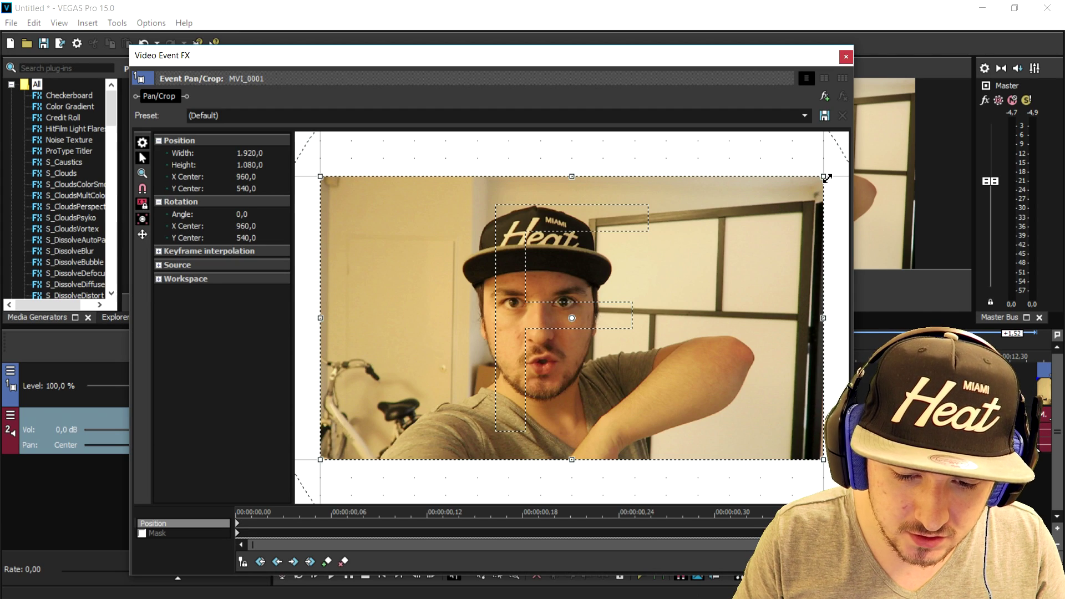
{"action": "left_click_drag", "start_coordinate": [827, 178], "coordinate": [591, 337]}
{"action": "scroll", "coordinate": [669, 353], "scroll_direction": "up", "scroll_amount": 3}
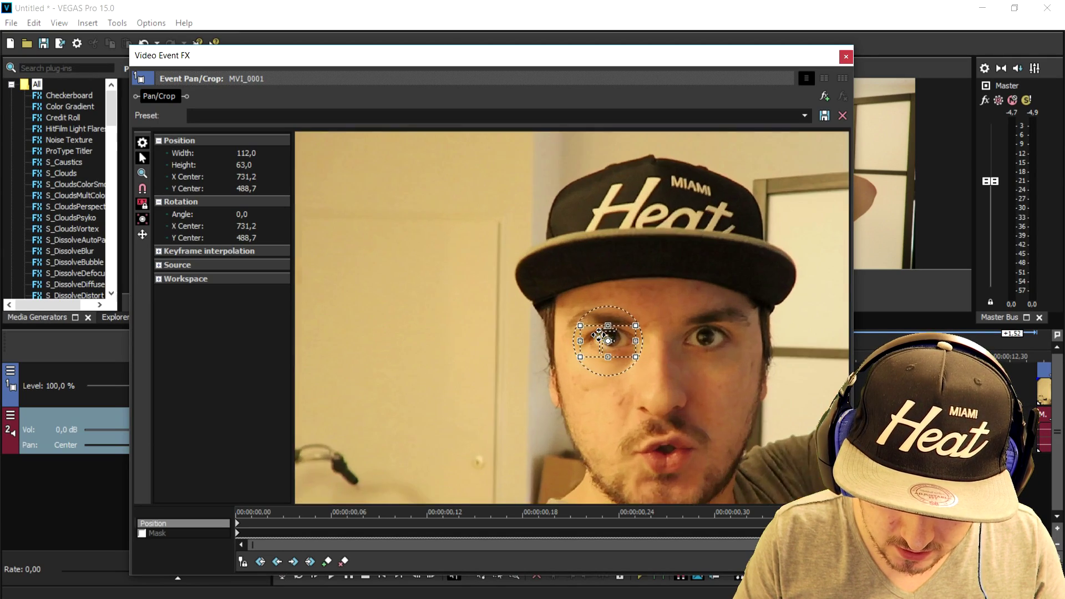
{"action": "scroll", "coordinate": [591, 337], "scroll_direction": "up", "scroll_amount": 5}
{"action": "scroll", "coordinate": [423, 193], "scroll_direction": "up", "scroll_amount": 1}
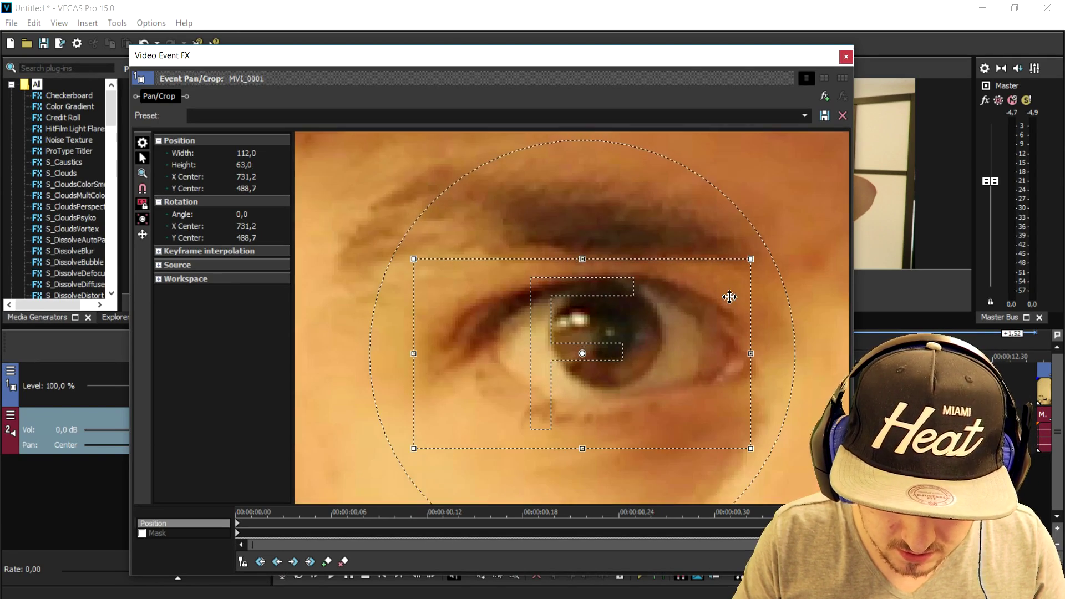
- Shrink the Pan/Crop frame further to about 5.7 by 3.2 and place it over the pupil
{"action": "scroll", "coordinate": [730, 298], "scroll_direction": "up", "scroll_amount": 1}
{"action": "left_click_drag", "start_coordinate": [812, 238], "coordinate": [604, 338]}
{"action": "scroll", "coordinate": [647, 375], "scroll_direction": "up", "scroll_amount": 2}
{"action": "left_click_drag", "start_coordinate": [646, 416], "coordinate": [613, 367]}
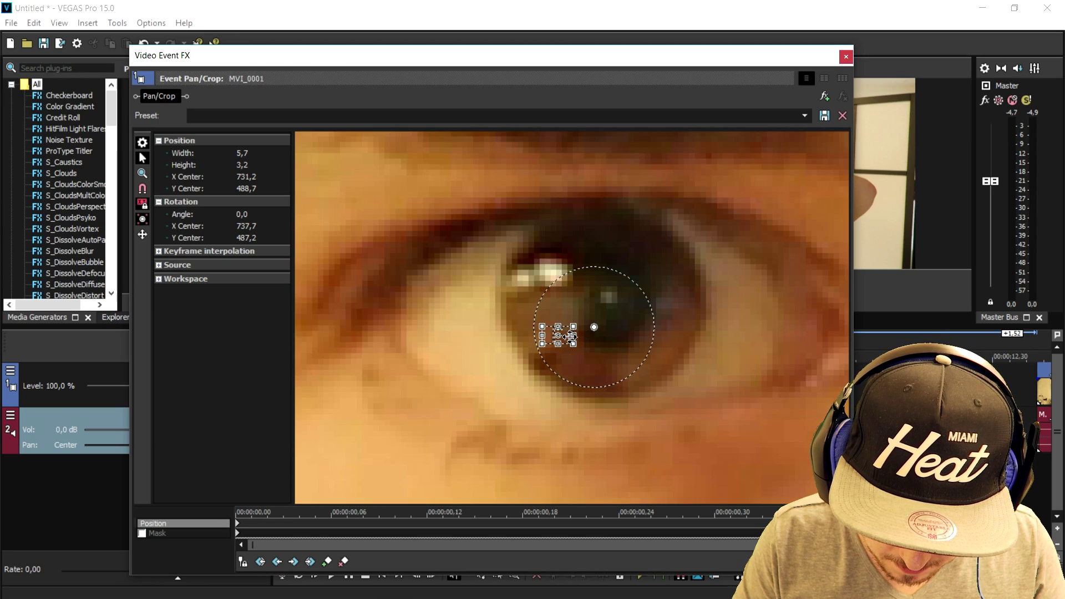
{"action": "left_click_drag", "start_coordinate": [570, 337], "coordinate": [618, 316]}
{"action": "key", "text": "space"}
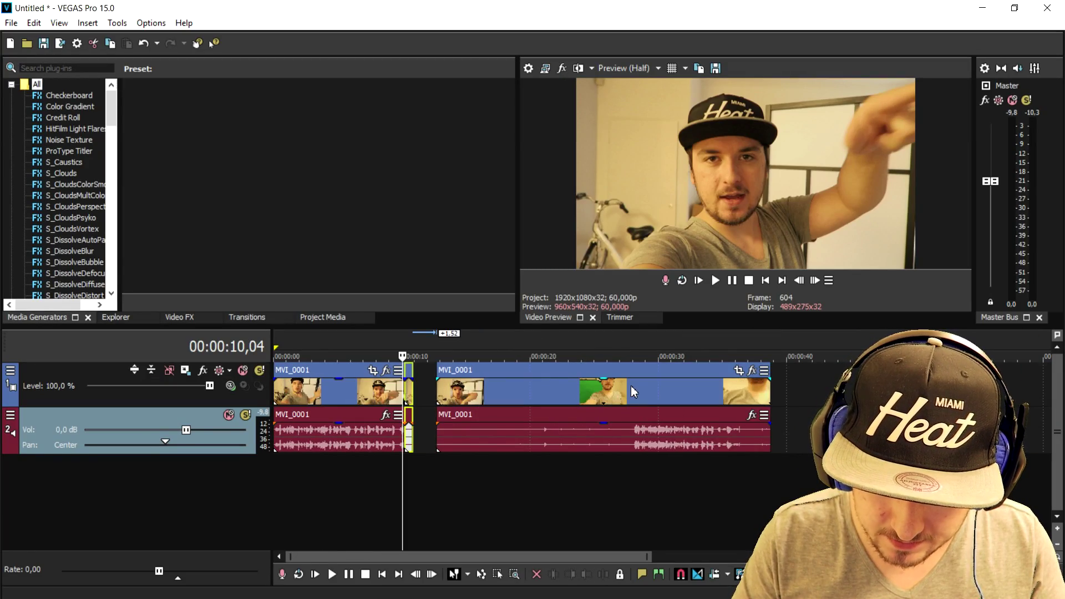
- Split the second clip at 00:00:27,58, just before the green-screen speech, and delete the part before the cut
{"action": "left_click", "coordinate": [631, 390]}
{"action": "scroll", "coordinate": [731, 431], "scroll_direction": "up", "scroll_amount": 5}
{"action": "left_click", "coordinate": [686, 432]}
{"action": "left_click", "coordinate": [668, 430]}
{"action": "key", "text": "s"}
{"action": "left_click", "coordinate": [621, 388]}
{"action": "key", "text": "Delete"}
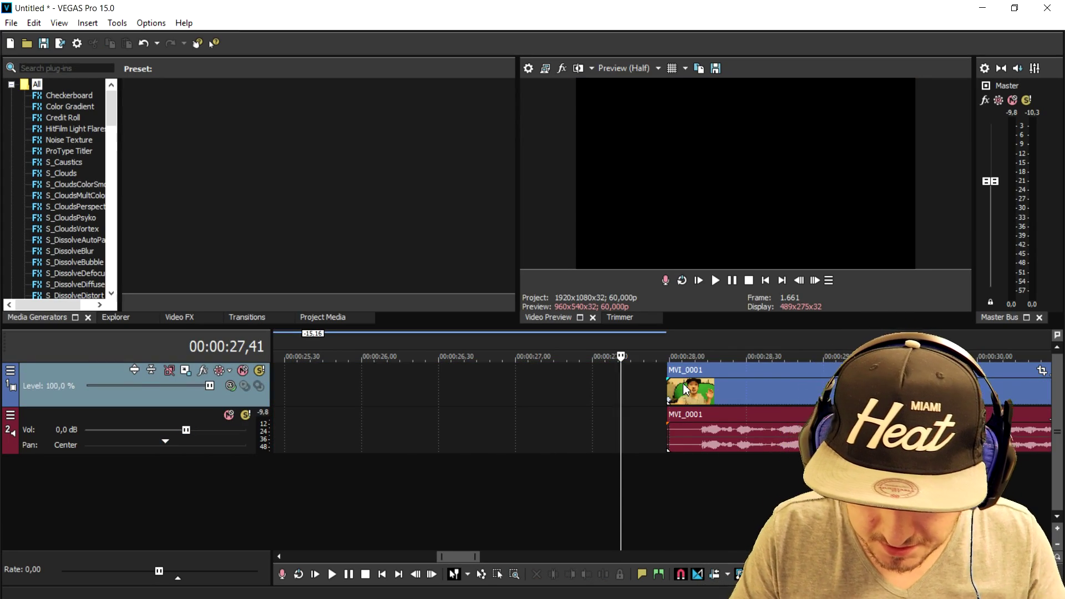
- Split the green-screen clip at 00:00:28,10 to isolate a short opening section
{"action": "left_click", "coordinate": [697, 434]}
{"action": "key", "text": "s"}
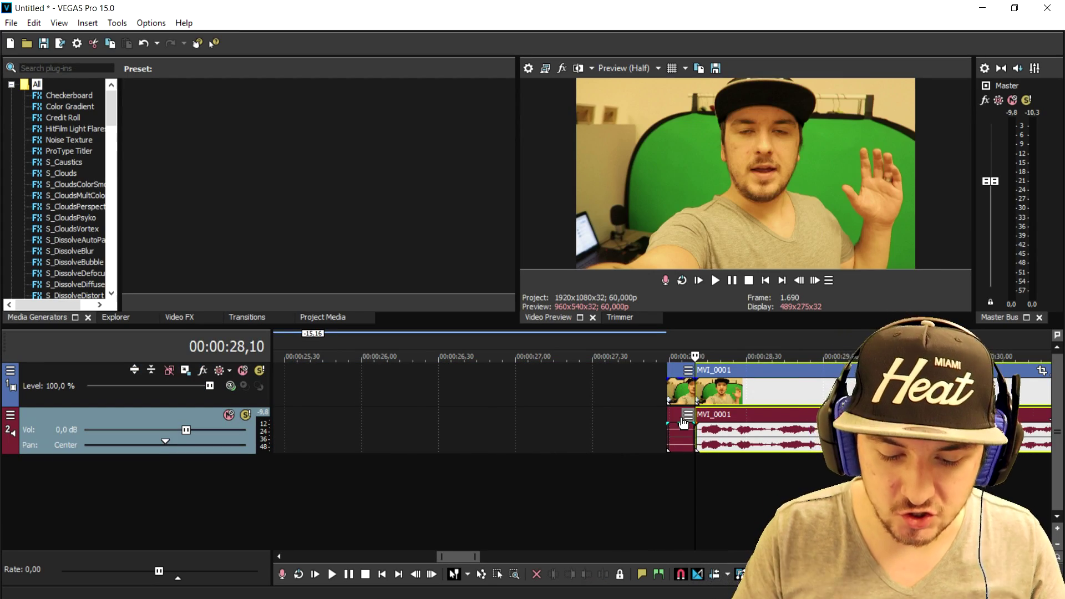
{"action": "scroll", "coordinate": [683, 423], "scroll_direction": "up", "scroll_amount": 3}
- In the short opening section's Event Pan/Crop, shrink the frame to about 64.4 by 36.2 and centre it on the eye
{"action": "left_click", "coordinate": [616, 393]}
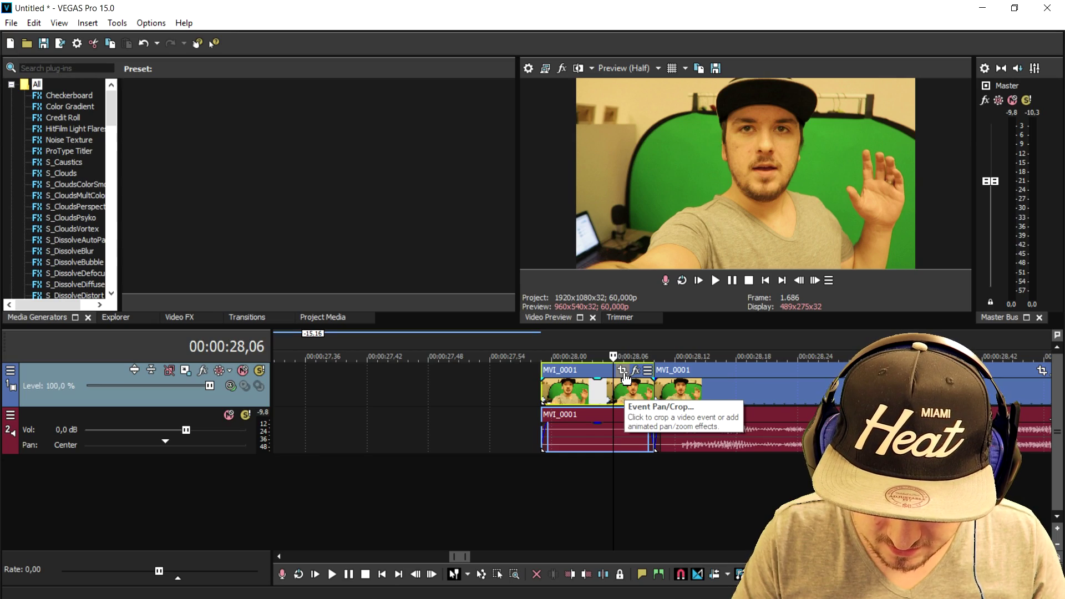
{"action": "left_click", "coordinate": [625, 376]}
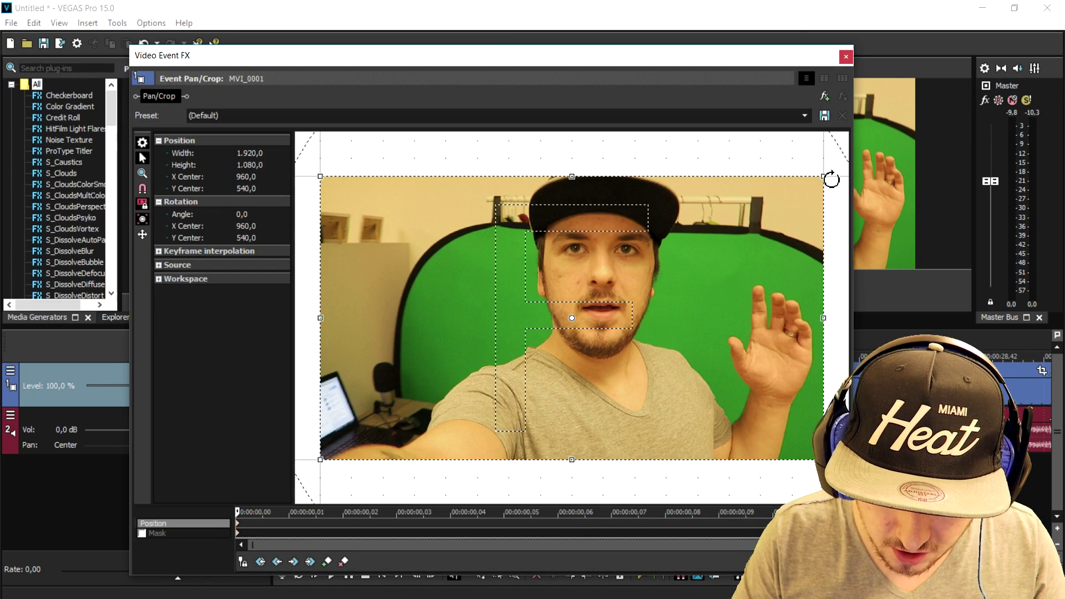
{"action": "left_click_drag", "start_coordinate": [823, 176], "coordinate": [580, 314]}
{"action": "scroll", "coordinate": [582, 312], "scroll_direction": "up", "scroll_amount": 5}
{"action": "left_click_drag", "start_coordinate": [619, 158], "coordinate": [631, 335]}
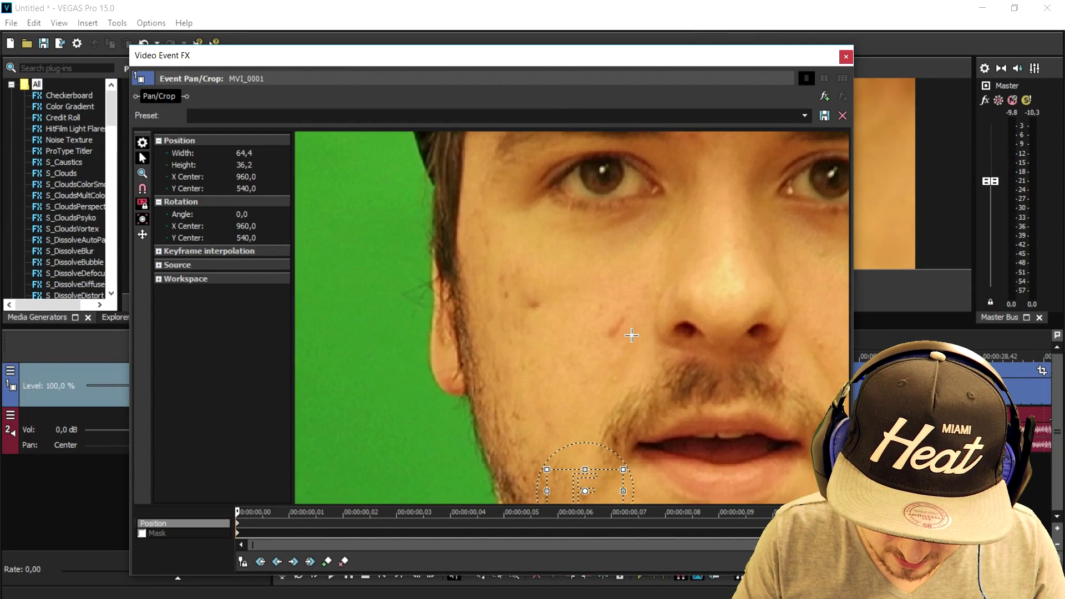
{"action": "left_click_drag", "start_coordinate": [588, 489], "coordinate": [599, 182]}
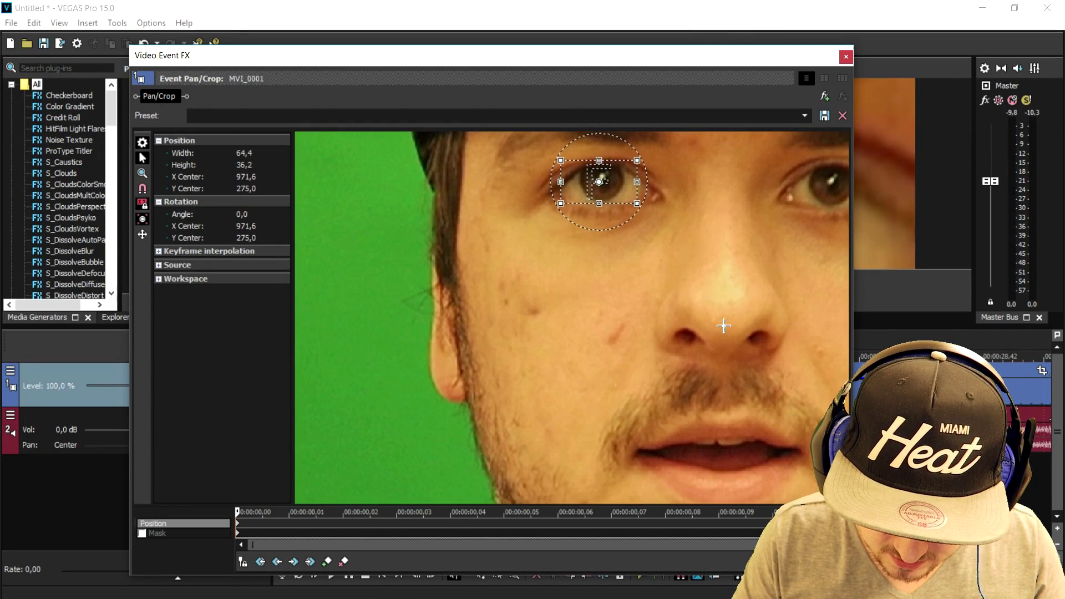
- Shrink the opening section's Pan/Crop frame to about 2.7 by 1.5 inside the pupil and close the settings
{"action": "scroll", "coordinate": [724, 327], "scroll_direction": "up", "scroll_amount": 5}
{"action": "scroll", "coordinate": [665, 297], "scroll_direction": "up", "scroll_amount": 1}
{"action": "left_click_drag", "start_coordinate": [731, 226], "coordinate": [588, 328]}
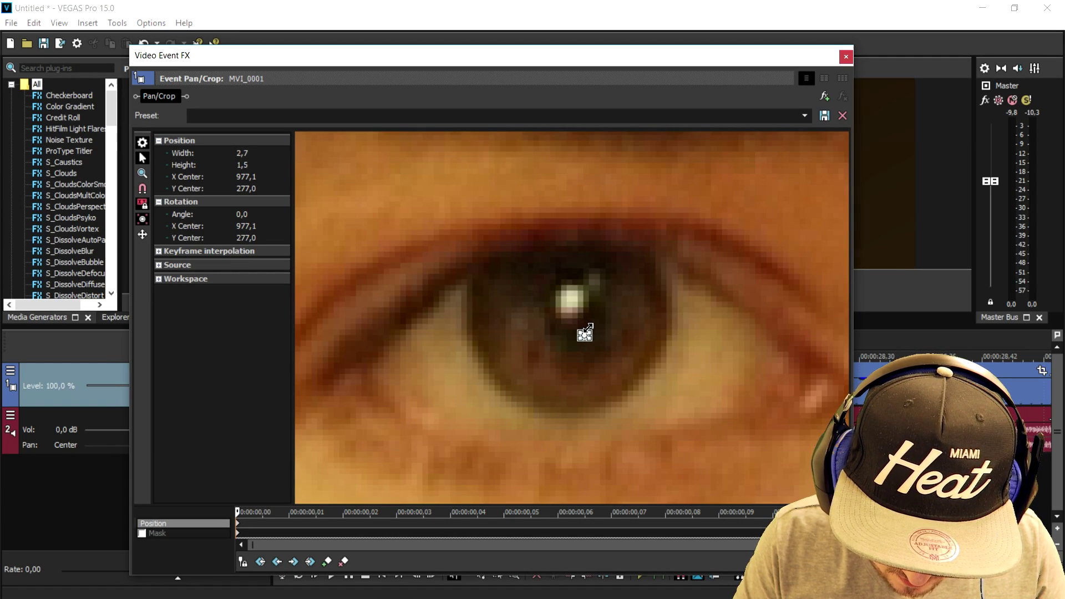
{"action": "left_click", "coordinate": [846, 57]}
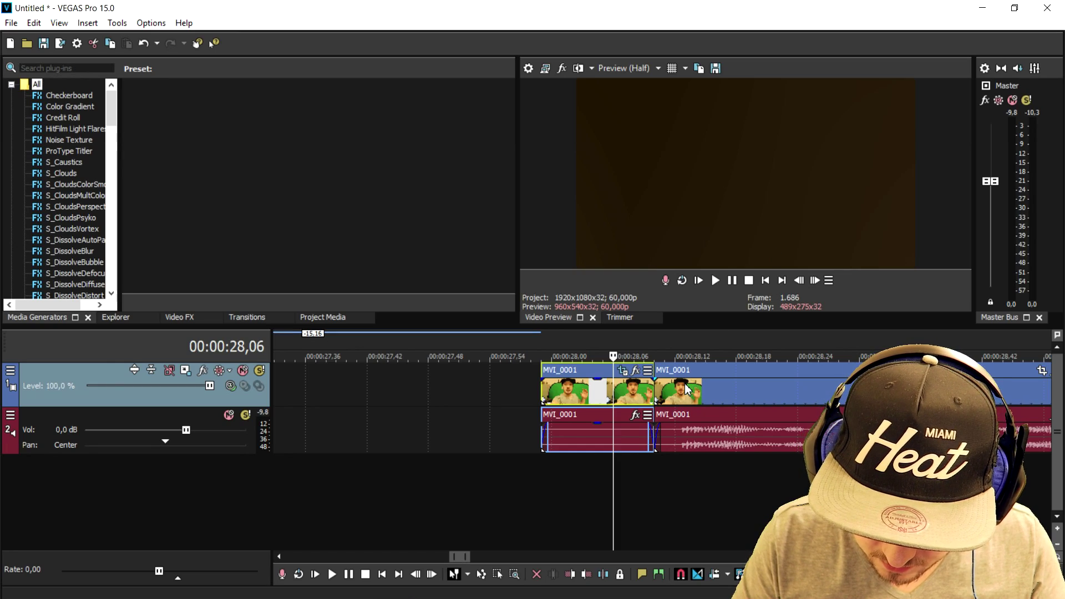
- At the end of the opening section's Pan/Crop timeline, restore the frame to the full 1920 by 1080 picture
{"action": "left_click", "coordinate": [624, 373]}
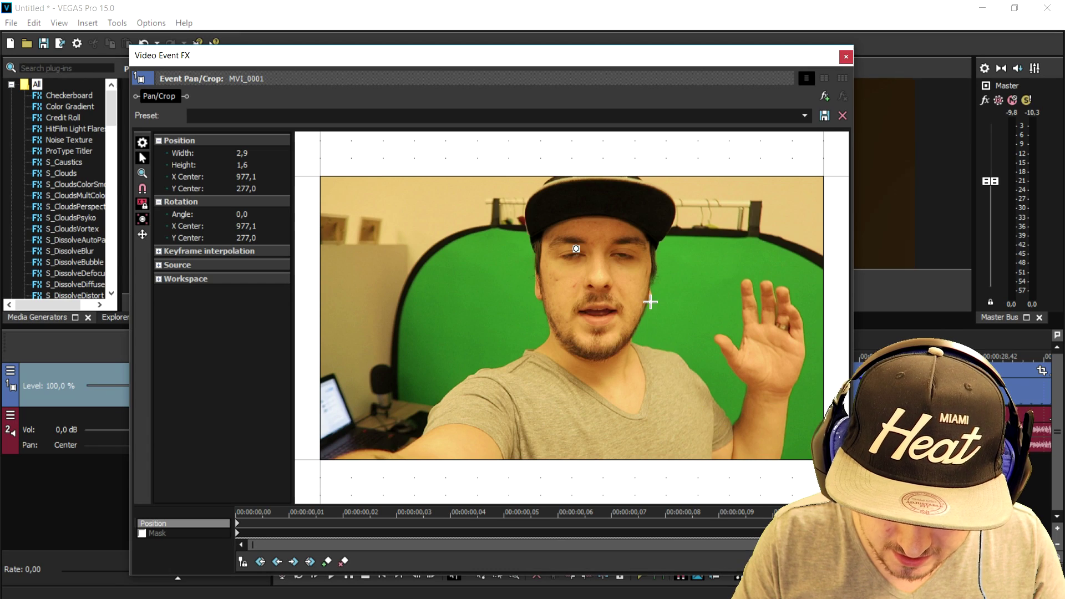
{"action": "right_click", "coordinate": [666, 300]}
{"action": "left_click", "coordinate": [666, 307]}
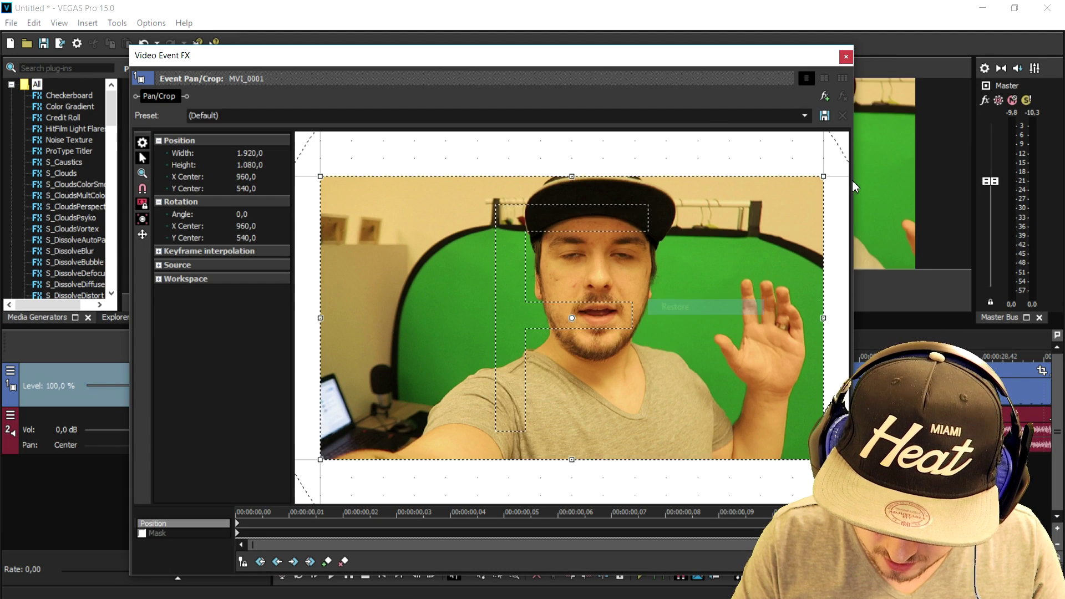
{"action": "scroll", "coordinate": [697, 390], "scroll_direction": "down", "scroll_amount": 10}
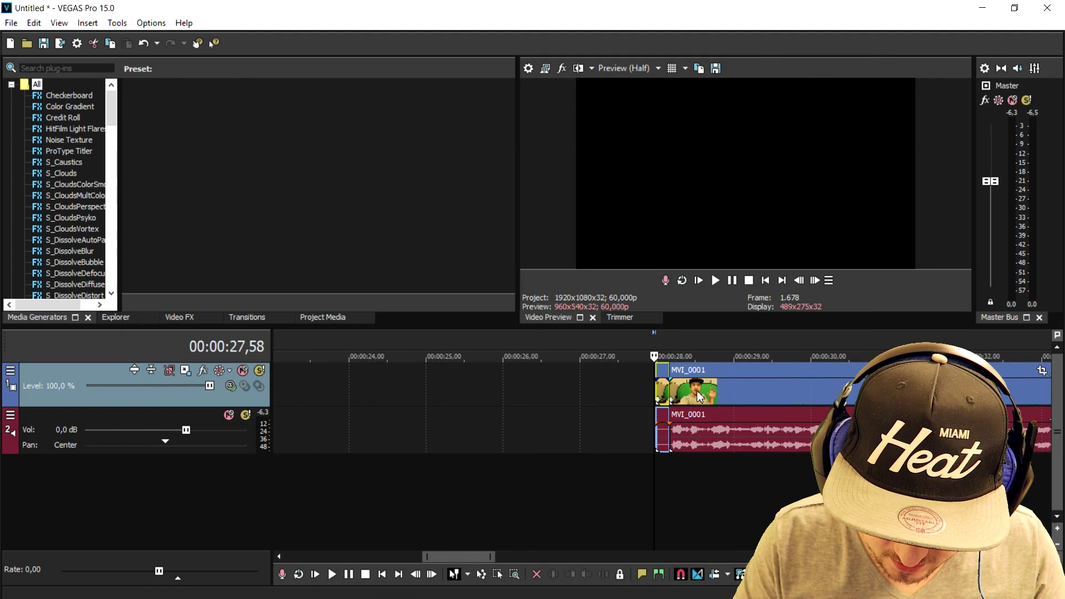
- Select both green-screen clips and move them together back towards the end of the first clips, closing the gap
{"action": "left_click_drag", "start_coordinate": [584, 394], "coordinate": [639, 389]}
{"action": "scroll", "coordinate": [638, 385], "scroll_direction": "up", "scroll_amount": 2}
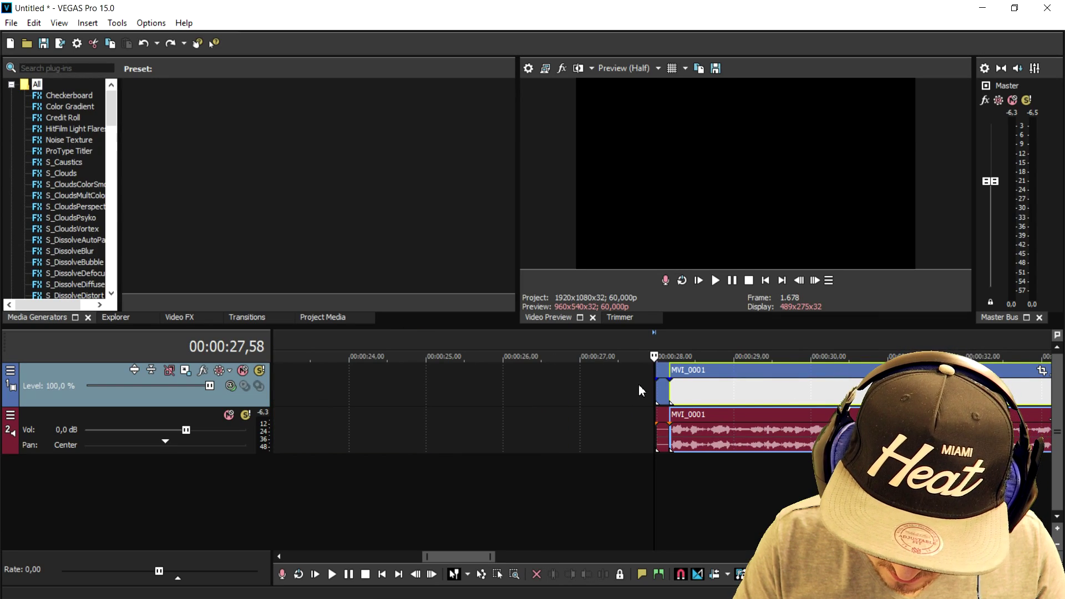
{"action": "left_click", "coordinate": [661, 390], "text": "ctrl"}
{"action": "scroll", "coordinate": [661, 390], "scroll_direction": "down", "scroll_amount": 1}
{"action": "left_click_drag", "start_coordinate": [755, 402], "coordinate": [431, 397]}
{"action": "scroll", "coordinate": [568, 400], "scroll_direction": "down", "scroll_amount": 3}
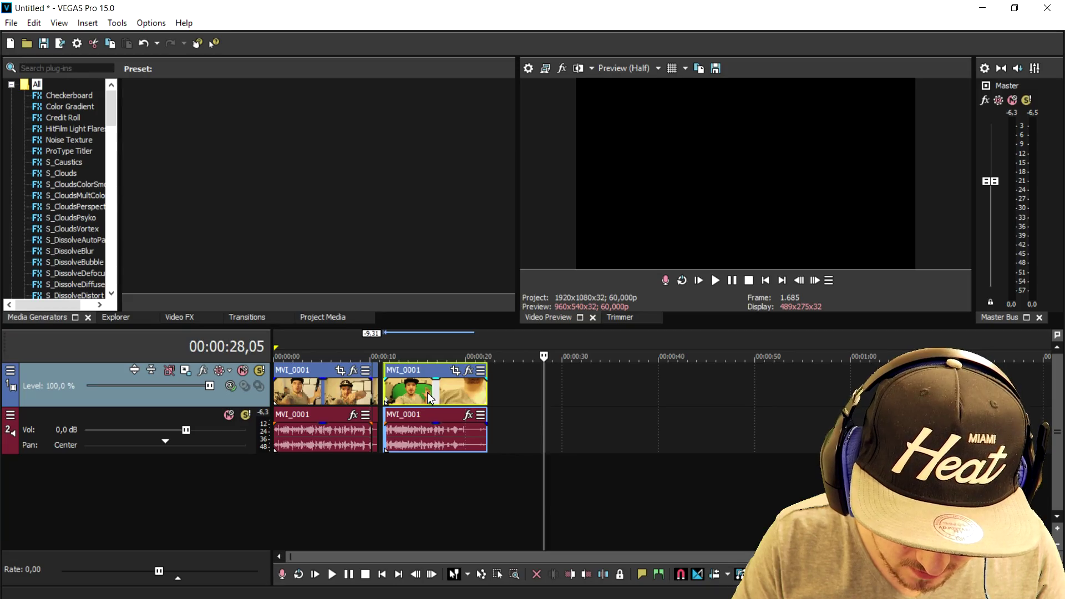
- Play back the eye-zoom transition from just before the end of the first clip
{"action": "left_click", "coordinate": [370, 338]}
{"action": "scroll", "coordinate": [680, 355], "scroll_direction": "up", "scroll_amount": 5}
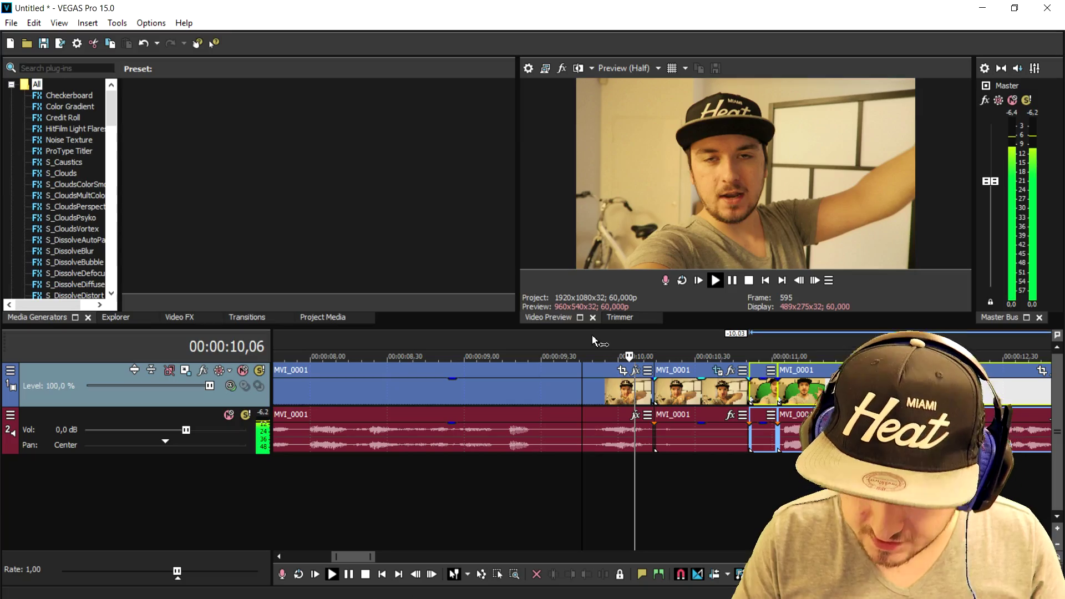
{"action": "left_click", "coordinate": [591, 334]}
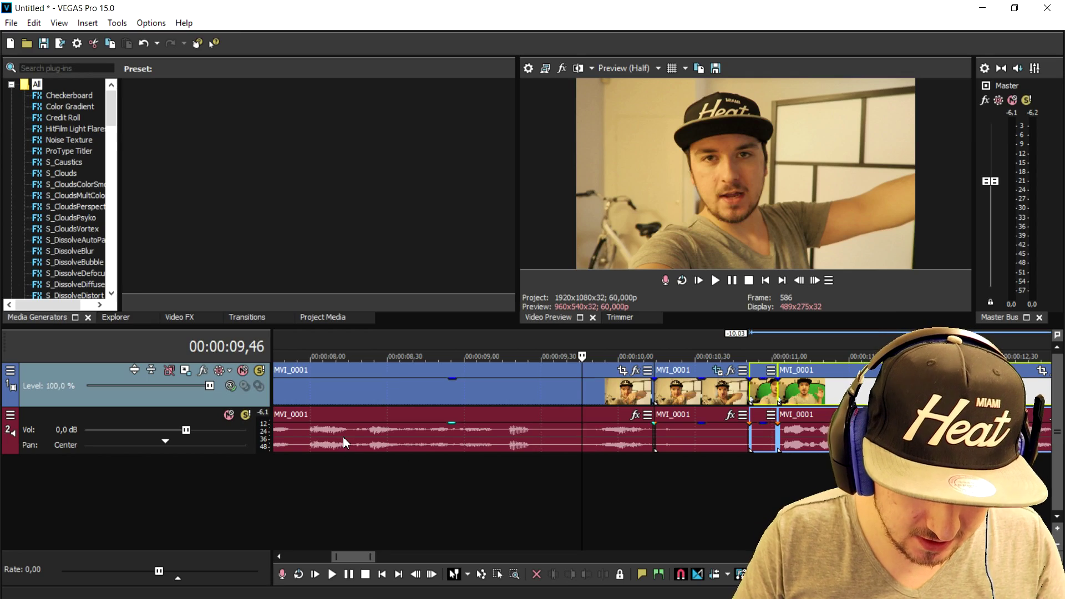
- Add a new audio track and move the Woosh Transition #2 sound onto it, starting at 00:00:09,28
{"action": "key", "text": "ctrl+q"}
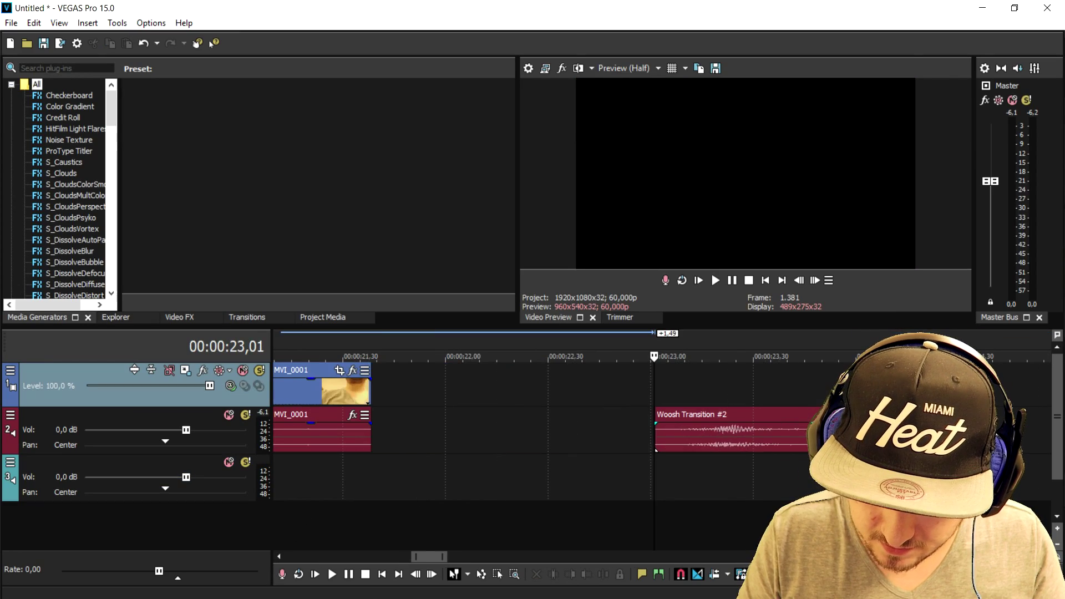
{"action": "key", "text": "space"}
{"action": "scroll", "coordinate": [795, 447], "scroll_direction": "down", "scroll_amount": 5}
{"action": "left_click_drag", "start_coordinate": [662, 442], "coordinate": [407, 481]}
{"action": "left_click", "coordinate": [384, 340]}
{"action": "scroll", "coordinate": [642, 444], "scroll_direction": "up", "scroll_amount": 10}
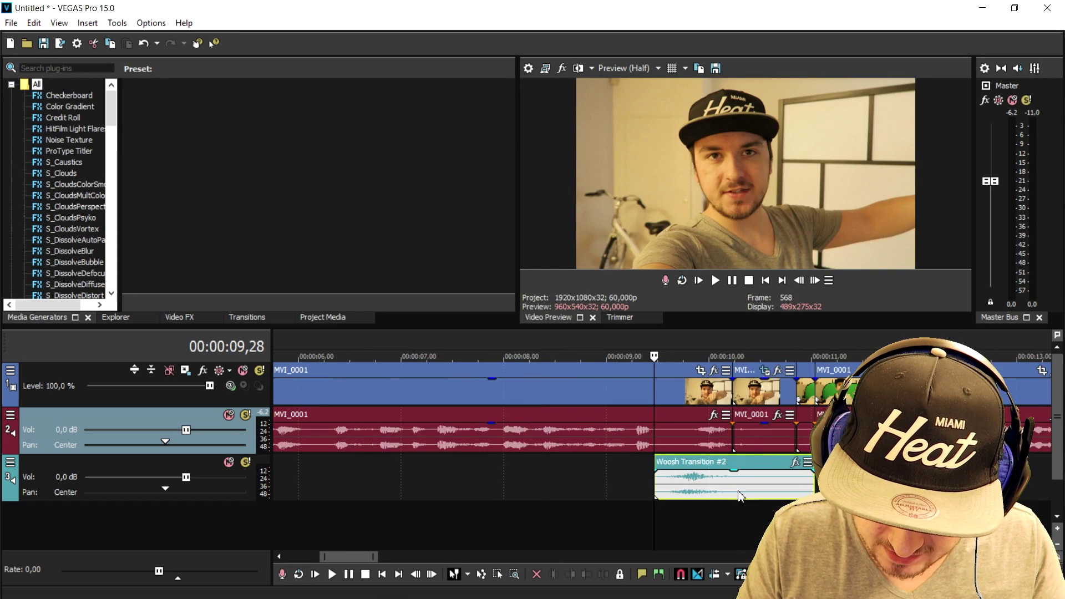
- Move the woosh sound to the start of the zoom-in section and play the transition
{"action": "scroll", "coordinate": [739, 489], "scroll_direction": "down", "scroll_amount": 5}
{"action": "left_click_drag", "start_coordinate": [707, 488], "coordinate": [765, 489]}
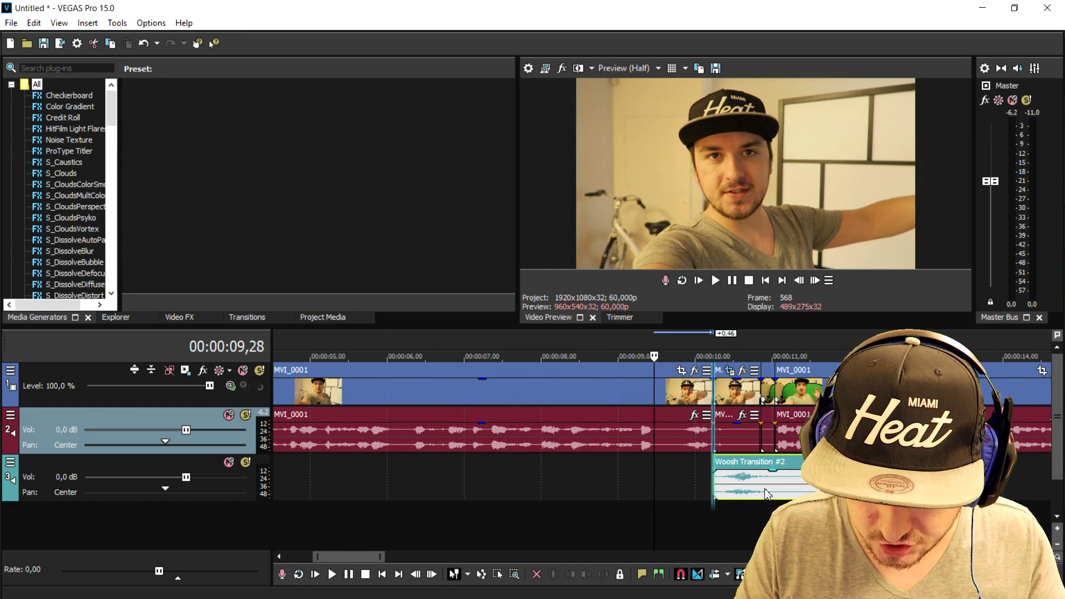
{"action": "key", "text": "space"}
{"action": "scroll", "coordinate": [765, 488], "scroll_direction": "up", "scroll_amount": 2}
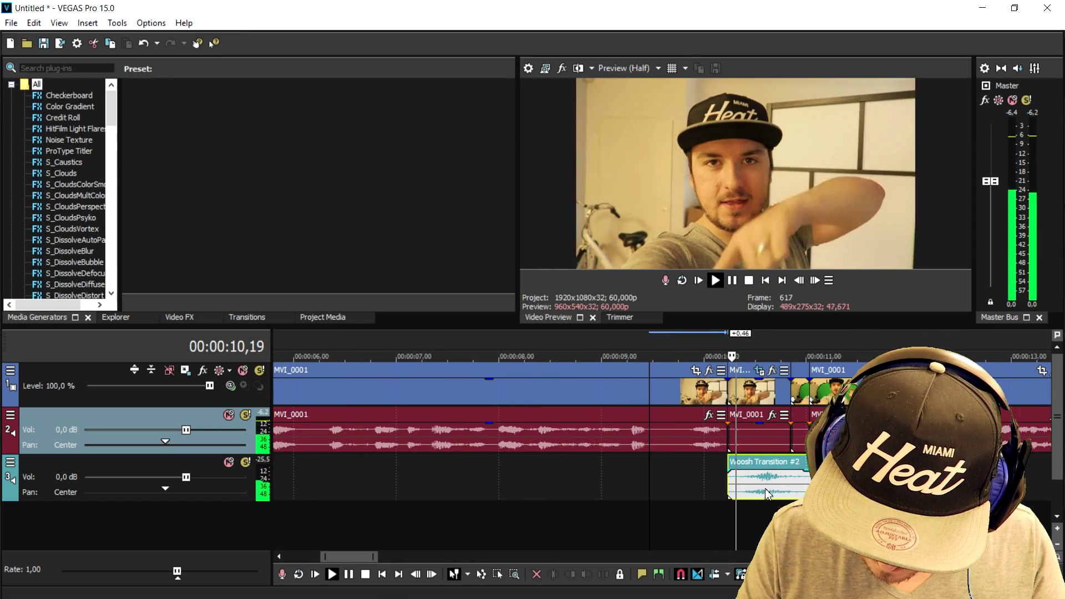
- Shift the woosh sound 15 frames later, under the middle of the zoom-in section
{"action": "key", "text": "space"}
{"action": "left_click_drag", "start_coordinate": [765, 489], "coordinate": [791, 489]}
{"action": "key", "text": "space"}
{"action": "scroll", "coordinate": [791, 489], "scroll_direction": "up", "scroll_amount": 2}
{"action": "scroll", "coordinate": [791, 489], "scroll_direction": "down", "scroll_amount": 2}
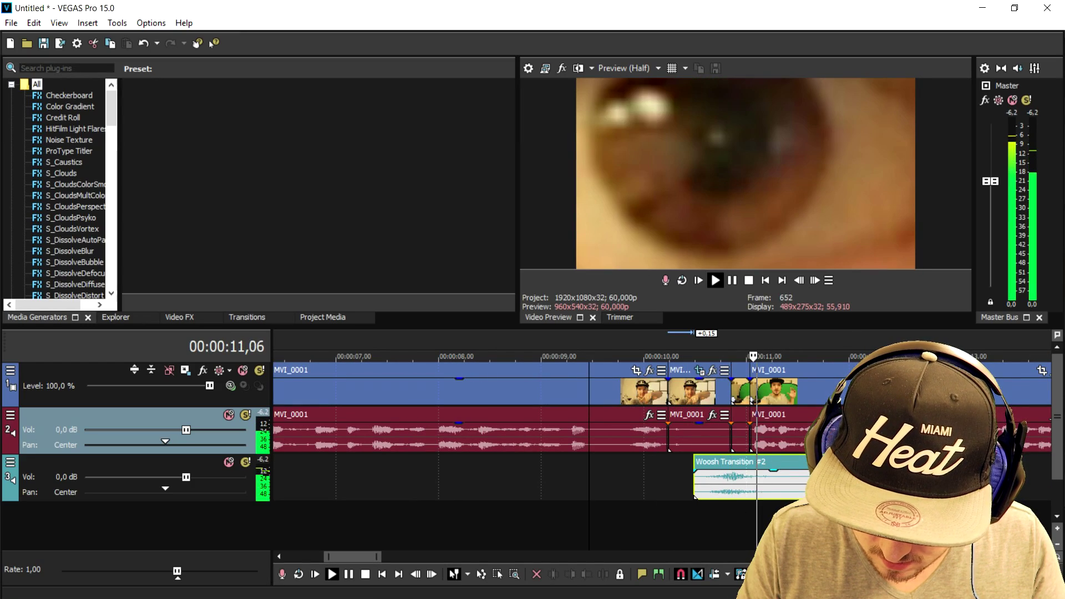
- Play the transition repeatedly to check the woosh sound's timing against the eye zoom
{"action": "key", "text": "space"}
{"action": "key", "text": "space"}
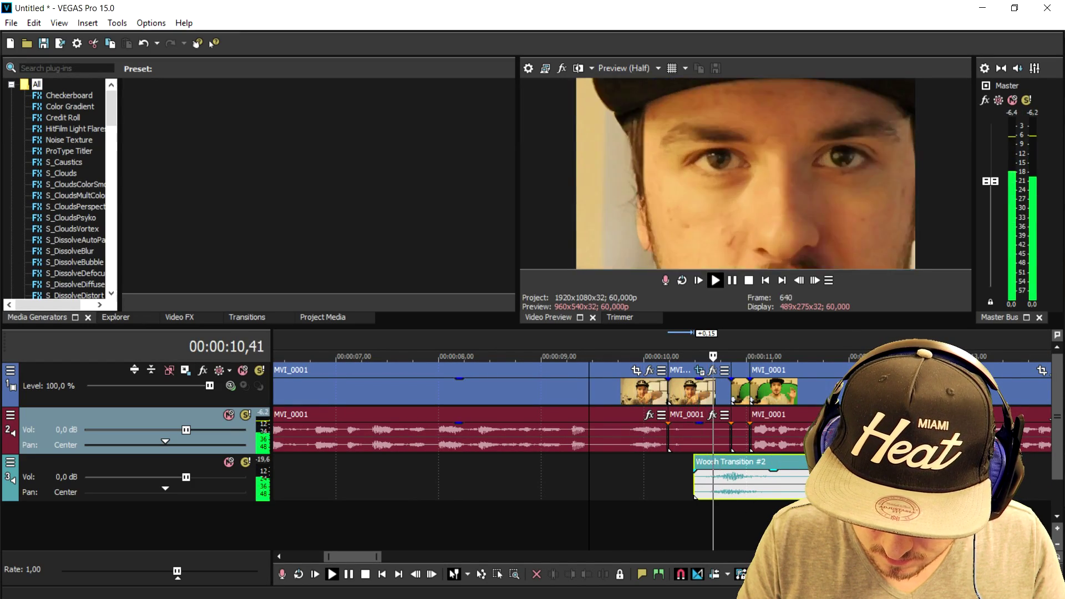
{"action": "key", "text": "space"}
{"action": "key", "text": "space"}
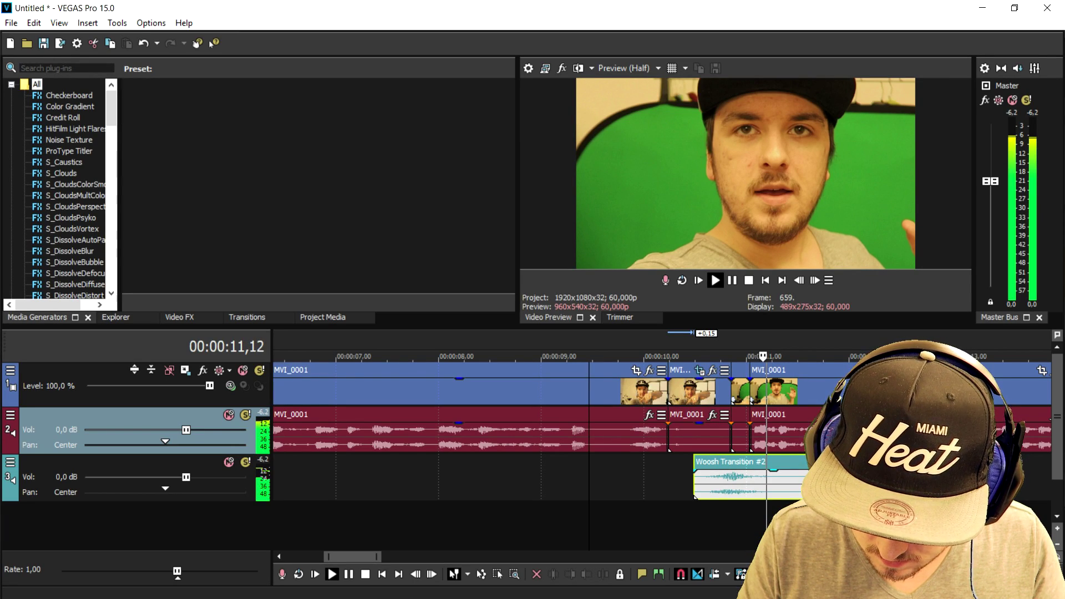
{"action": "key", "text": "space"}
{"action": "key", "text": "space"}
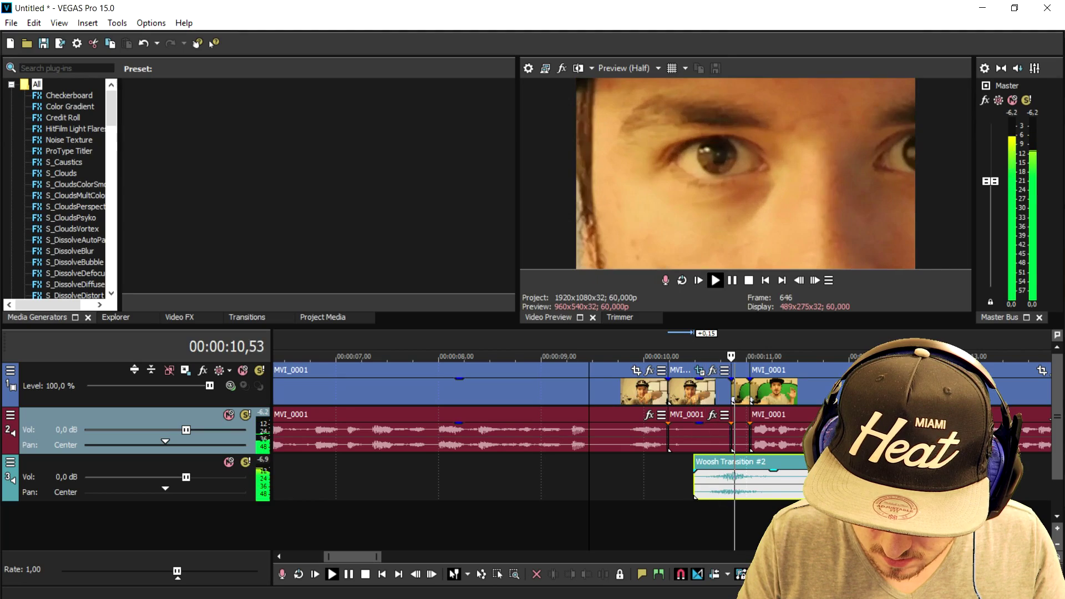
{"action": "key", "text": "space"}
{"action": "key", "text": "space"}
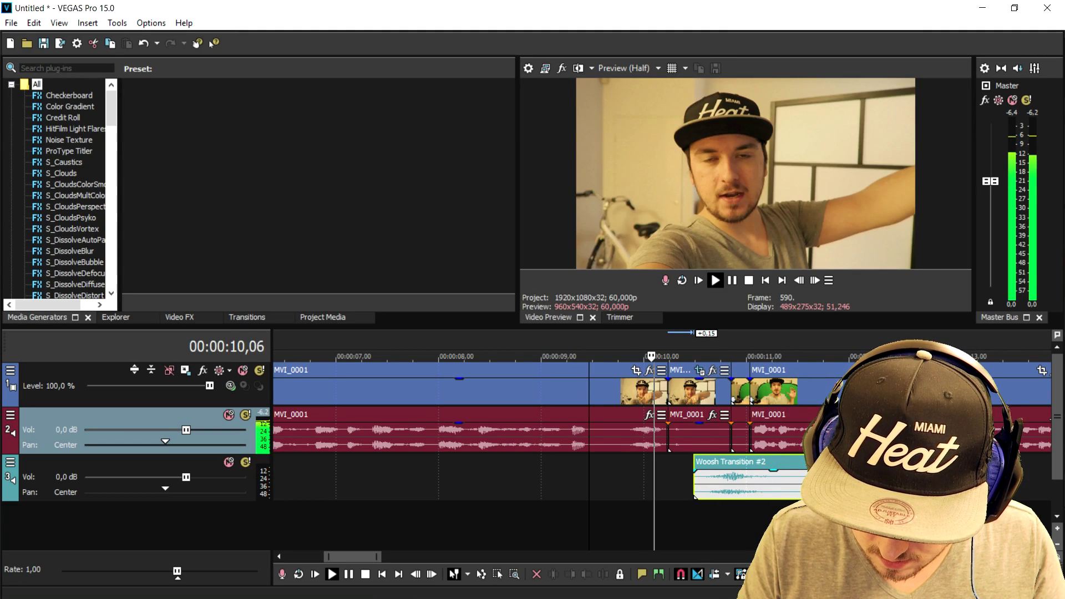